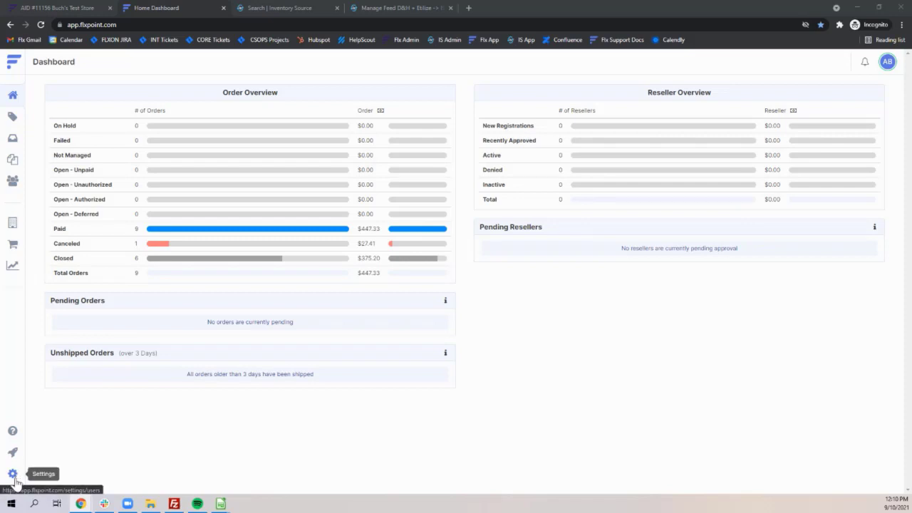
# Open the mapping sets list in the account's mapping settings
pyautogui.click(13, 475)
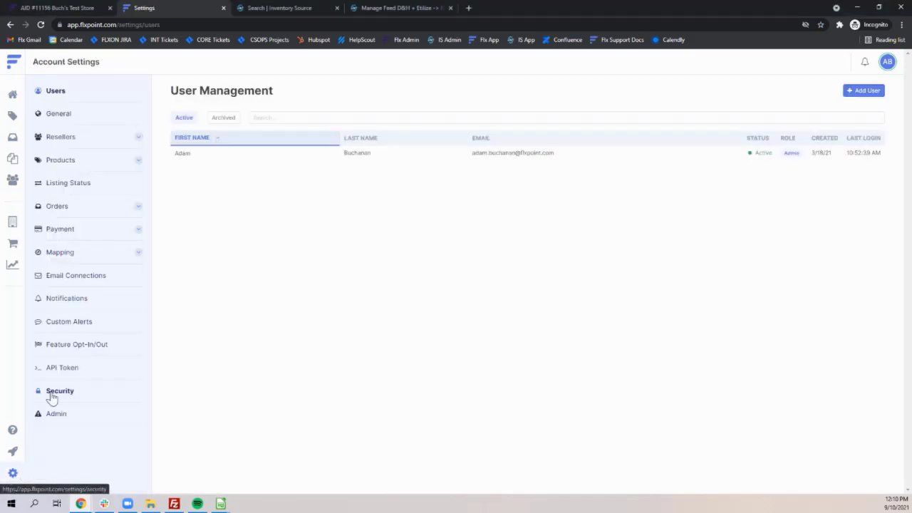
pyautogui.click(106, 260)
pyautogui.click(65, 323)
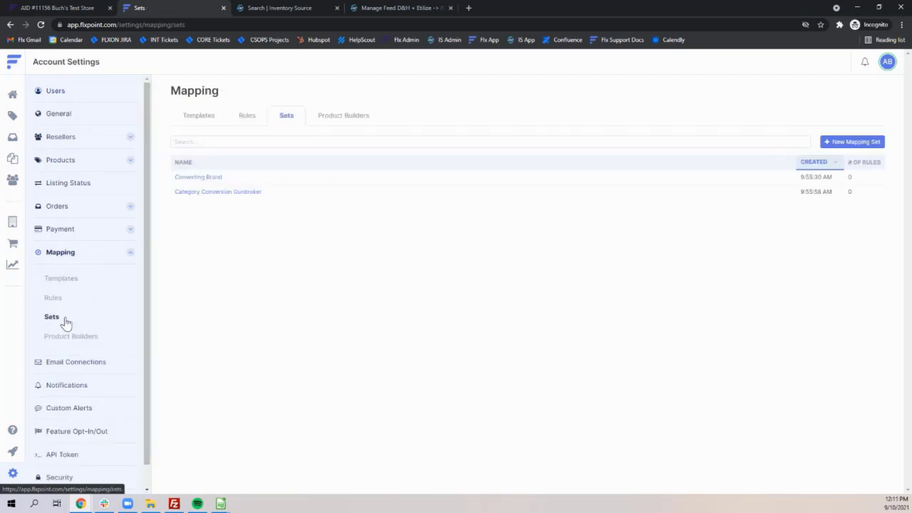
pyautogui.click(838, 148)
pyautogui.click(454, 273)
pyautogui.click(464, 440)
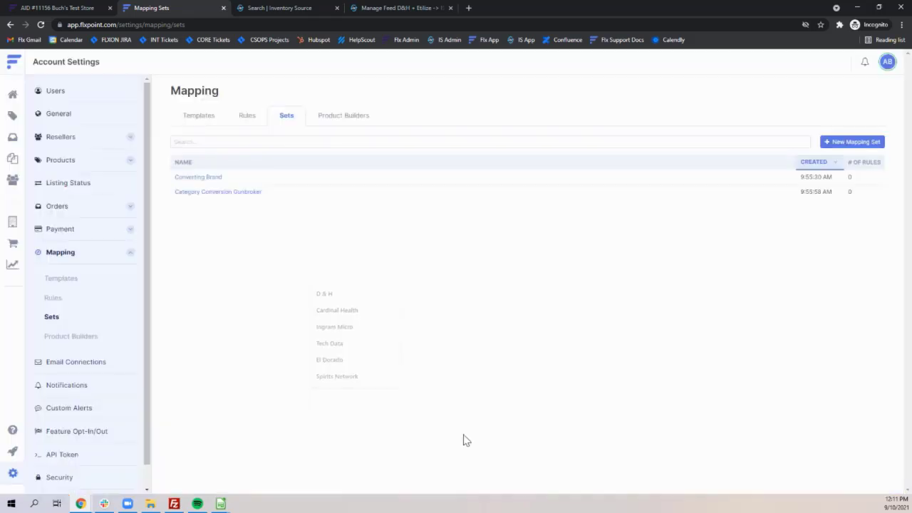
pyautogui.click(213, 183)
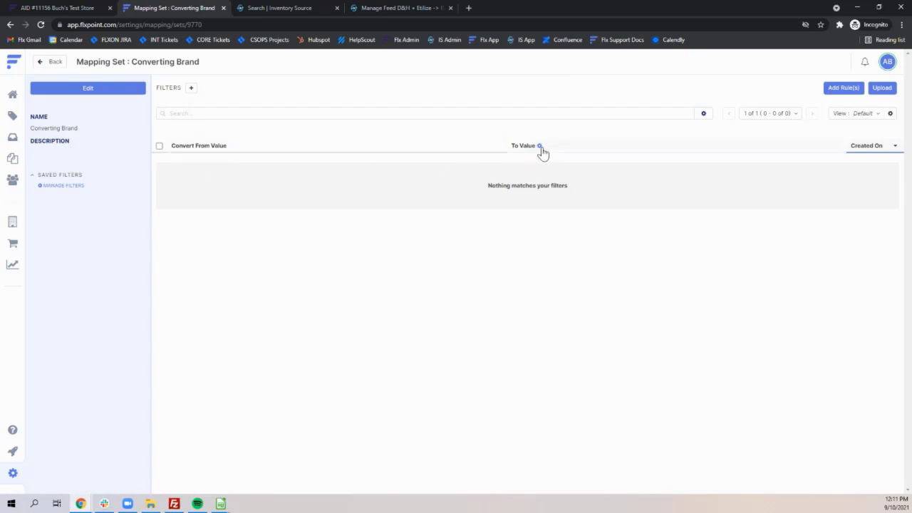
pyautogui.click(843, 87)
pyautogui.click(345, 276)
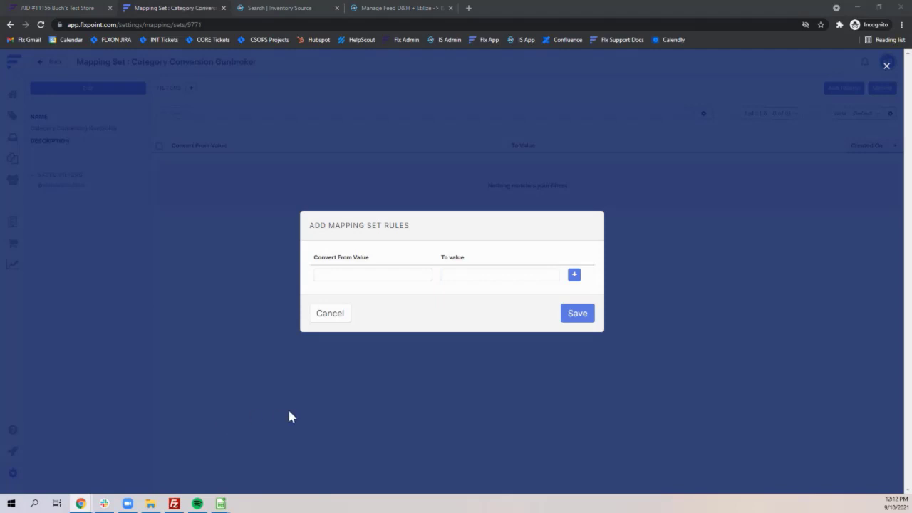
# Add and save a rule in the Category Conversion Gunbroker mapping set that converts Holsters to 1234
pyautogui.click(332, 278)
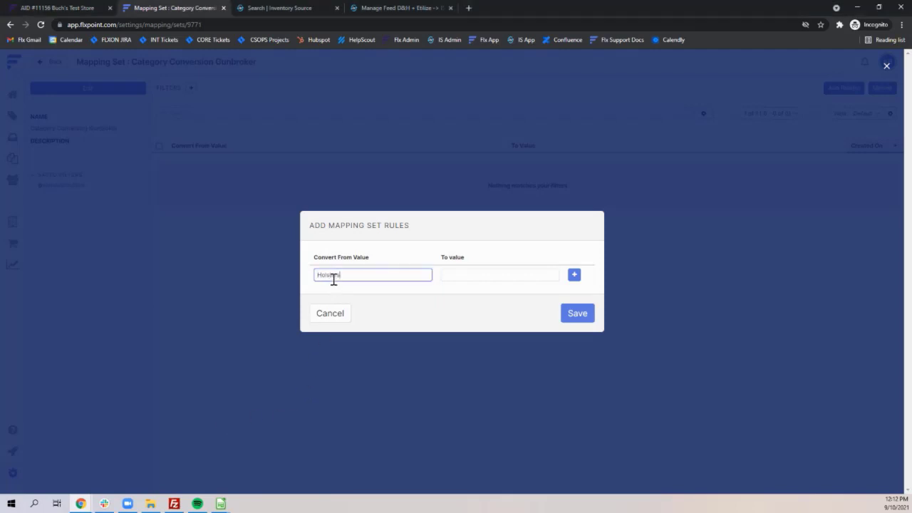
pyautogui.click(477, 276)
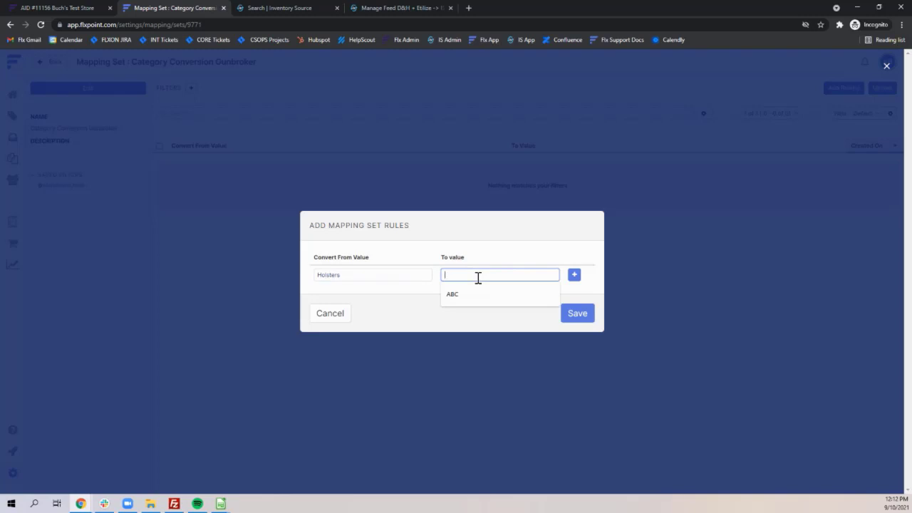
pyautogui.write('1234')
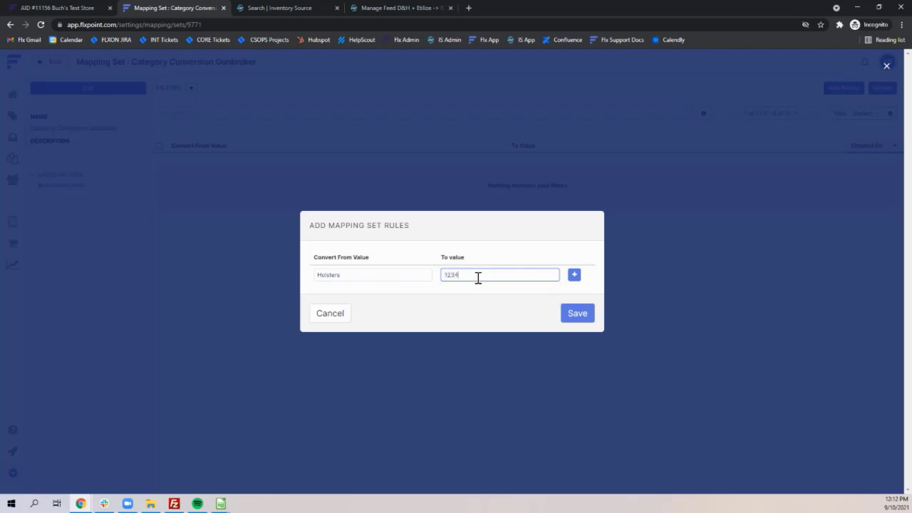
pyautogui.click(583, 318)
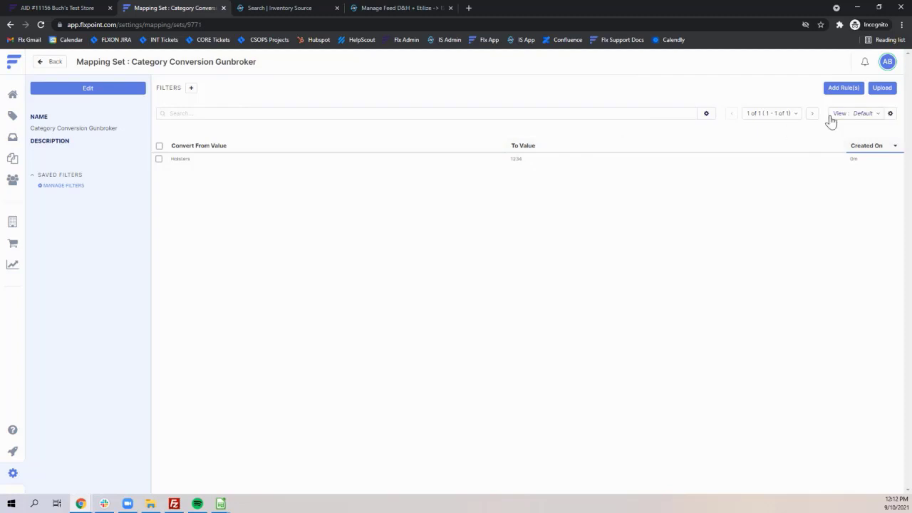
# Open the rules upload for the Category Conversion Gunbroker set and examine its from and to column header names
pyautogui.click(882, 96)
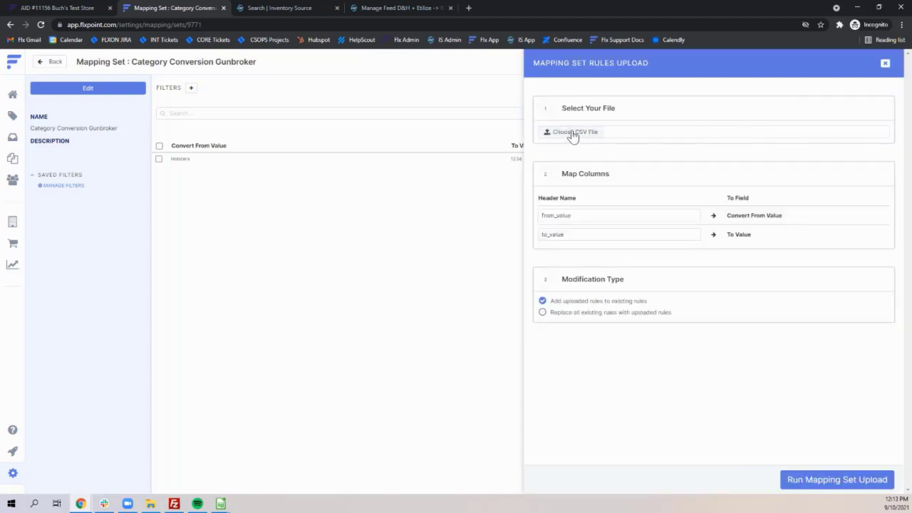
pyautogui.moveTo(578, 213); pyautogui.dragTo(528, 221)
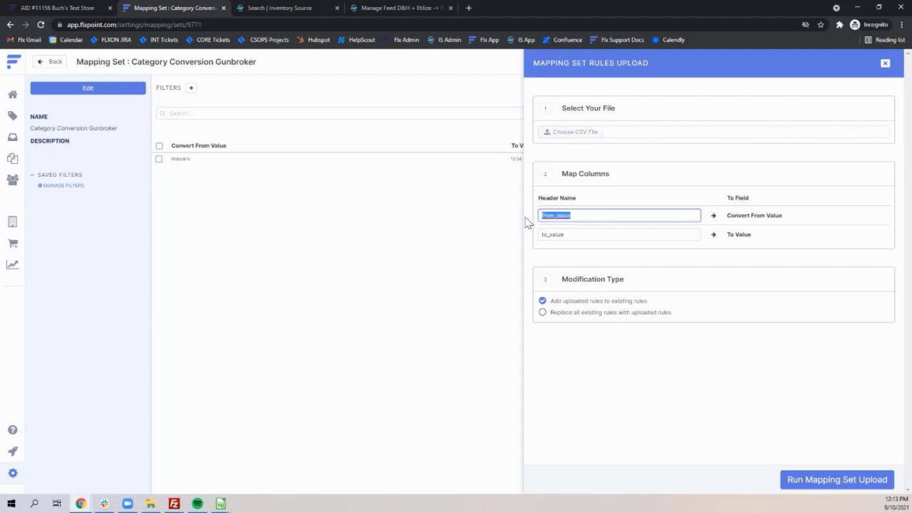
pyautogui.click(582, 235)
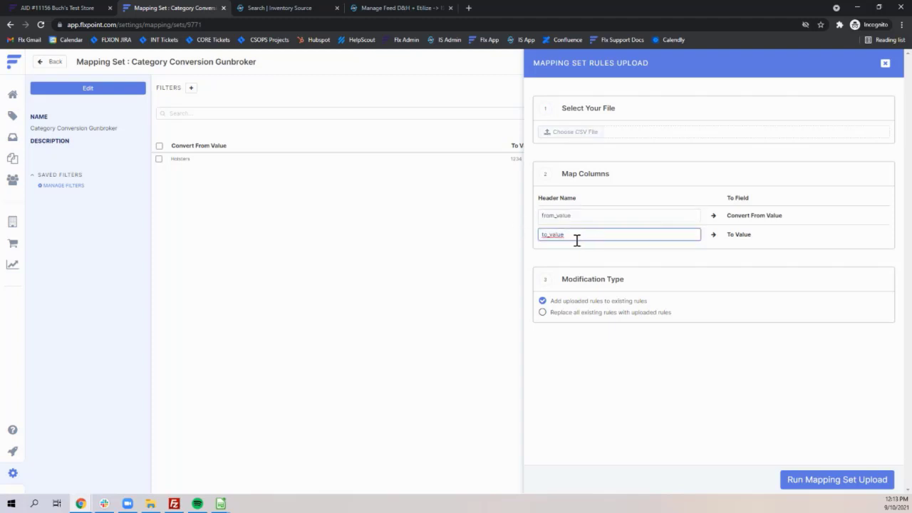
pyautogui.moveTo(572, 234); pyautogui.dragTo(516, 245)
pyautogui.click(589, 214)
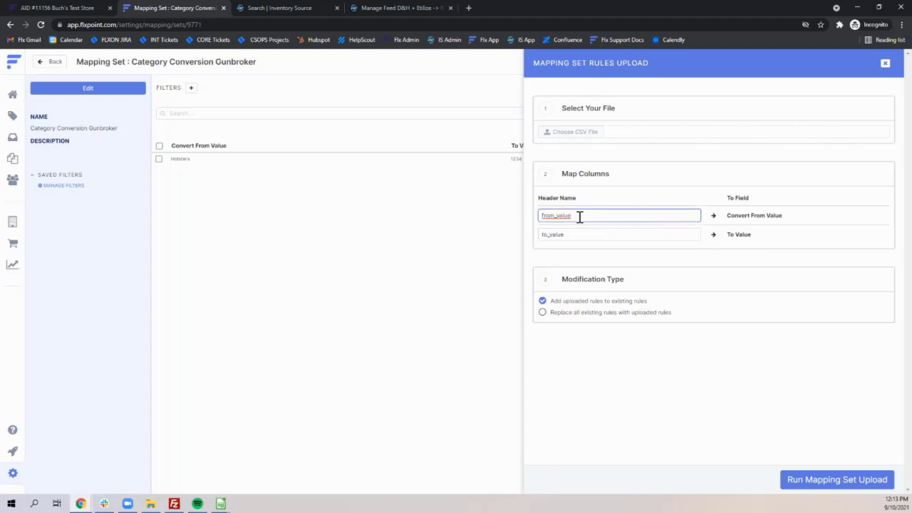
# Set the upload's column headers to "old category" and "new category", and close the upload without running it
pyautogui.moveTo(580, 216); pyautogui.dragTo(480, 224)
pyautogui.press('BackSpace')
pyautogui.write('old category')
pyautogui.click(540, 234)
pyautogui.hotkey('ctrl', 'a')
pyautogui.write('t')
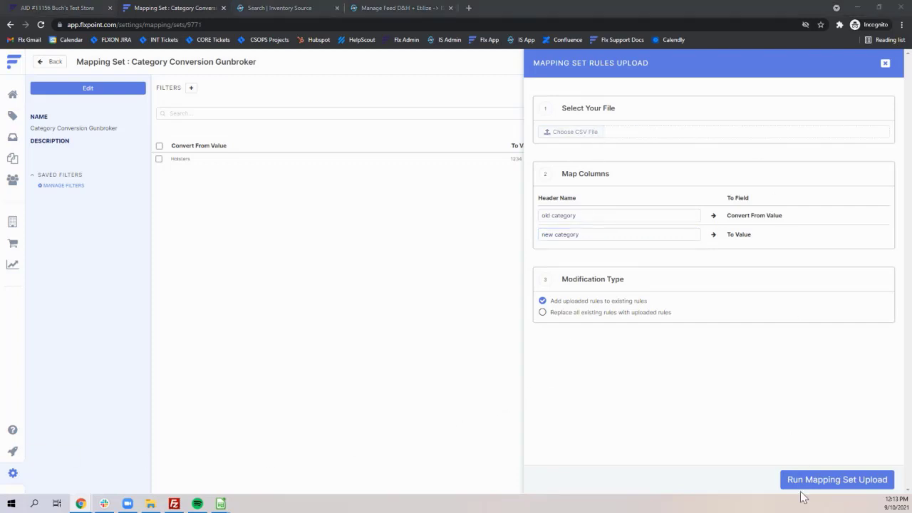
pyautogui.click(886, 64)
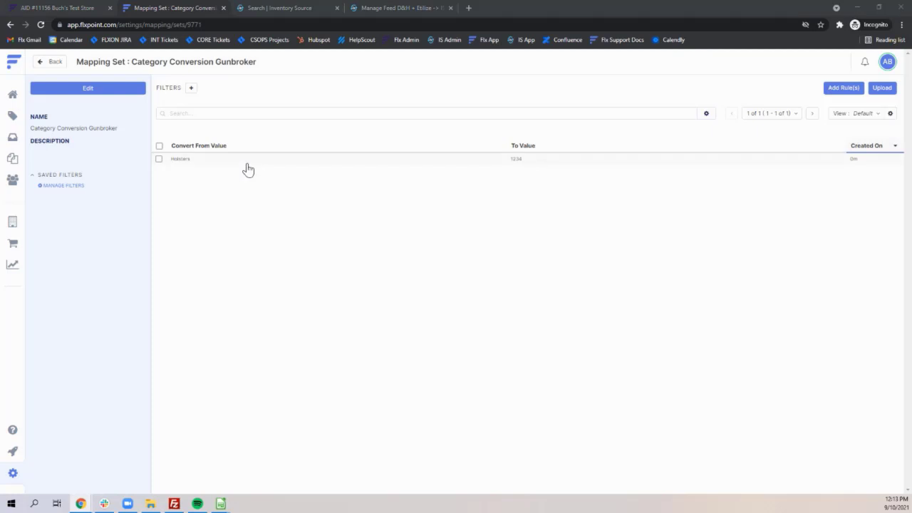
# Add and save a rule in the Converting Brand mapping set that converts Apple Inc to Apple
pyautogui.click(51, 65)
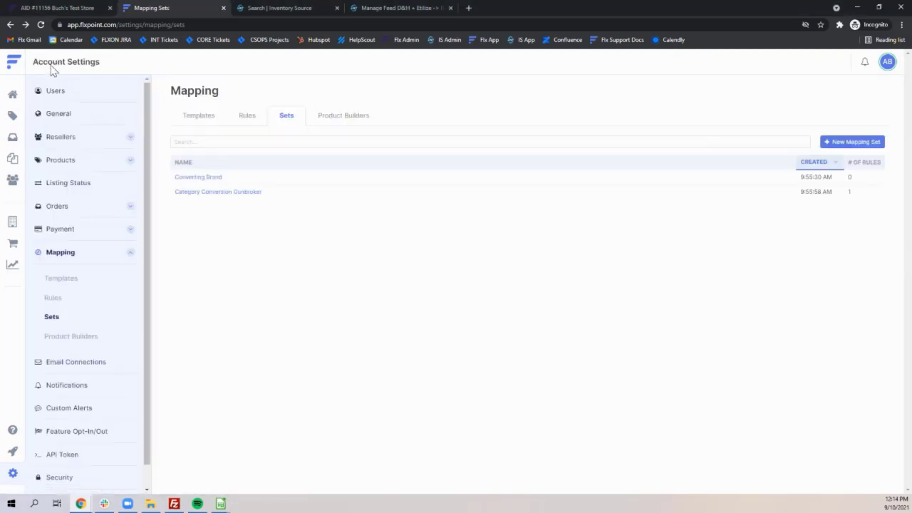
pyautogui.click(212, 178)
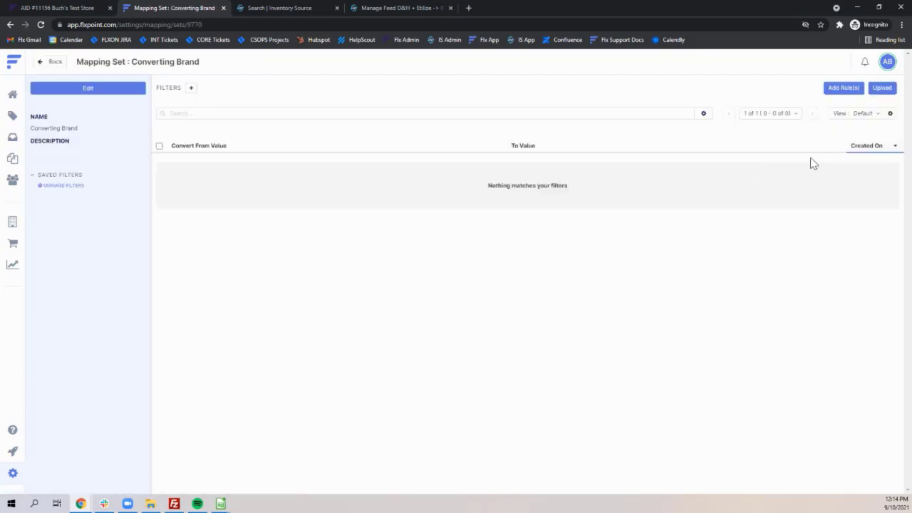
pyautogui.click(842, 88)
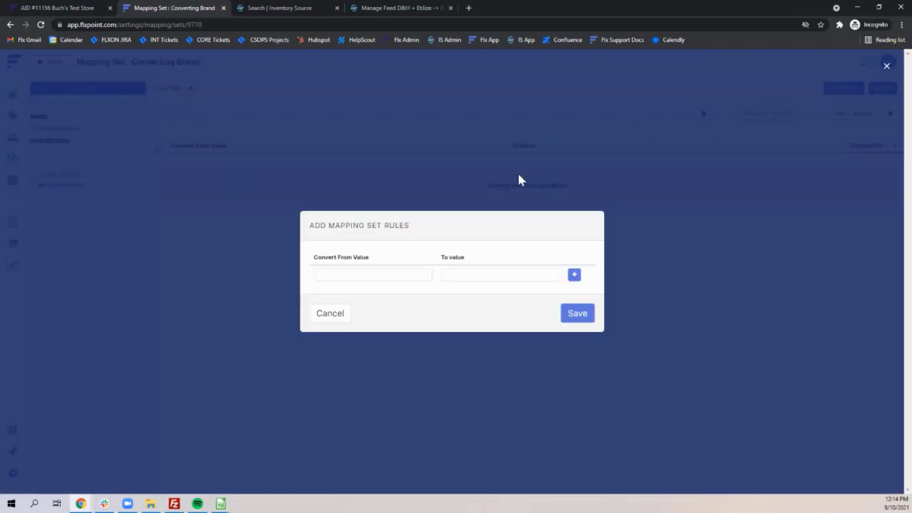
pyautogui.click(365, 272)
pyautogui.write('Apple Inc')
pyautogui.click(461, 275)
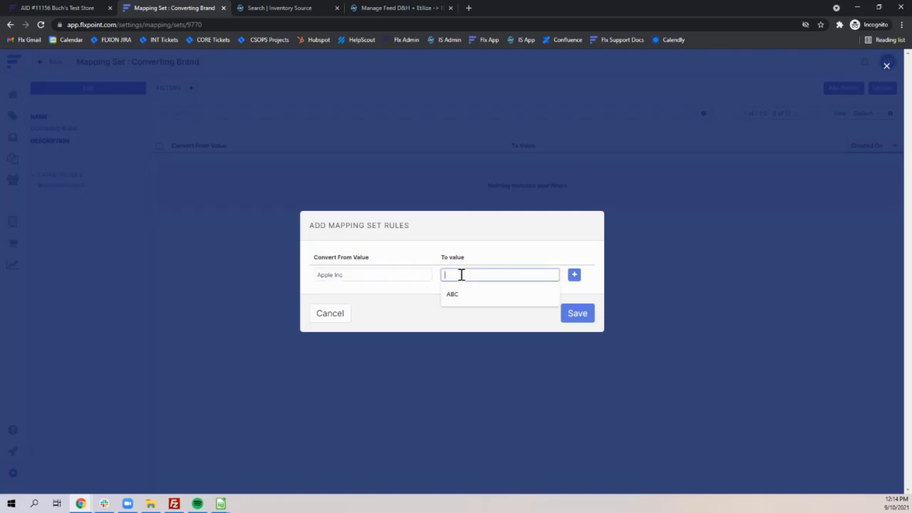
pyautogui.write('Apple')
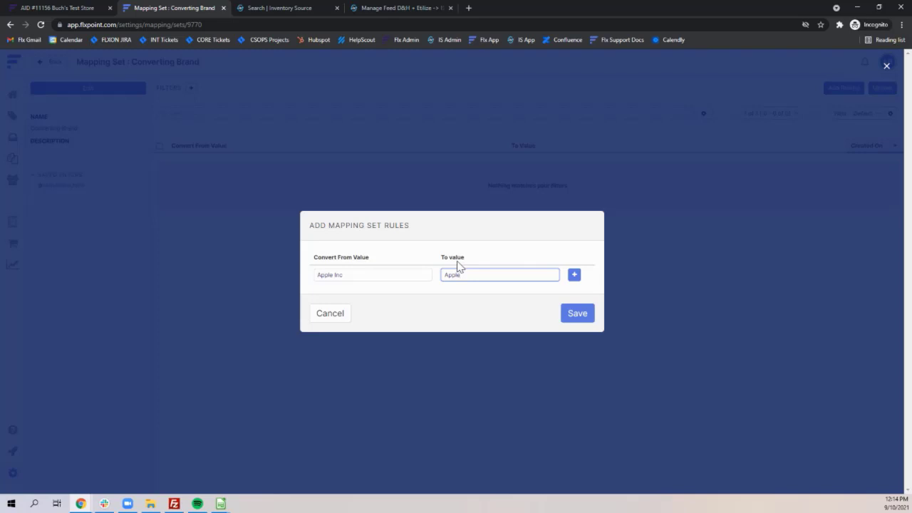
pyautogui.click(579, 317)
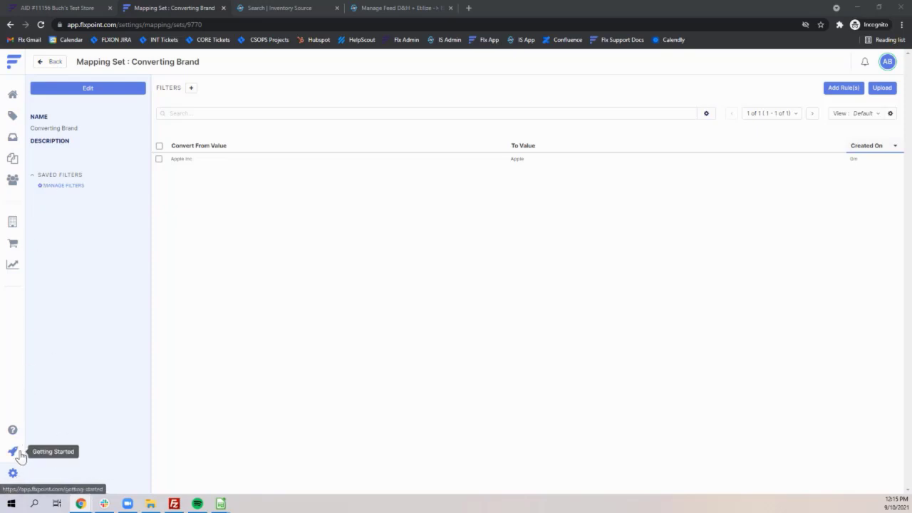
# Open the Listing Builder 1 template for editing from the configured Builders in the mapping templates
pyautogui.click(12, 472)
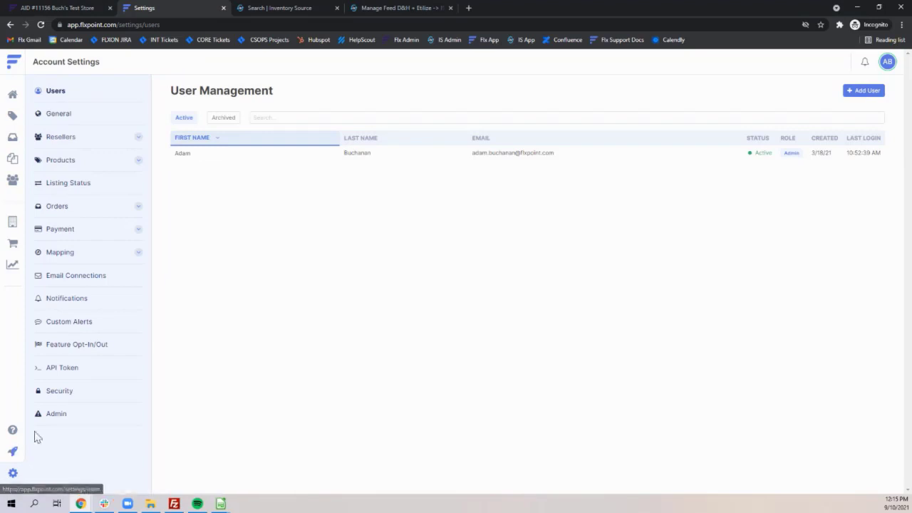
pyautogui.click(76, 254)
pyautogui.click(70, 279)
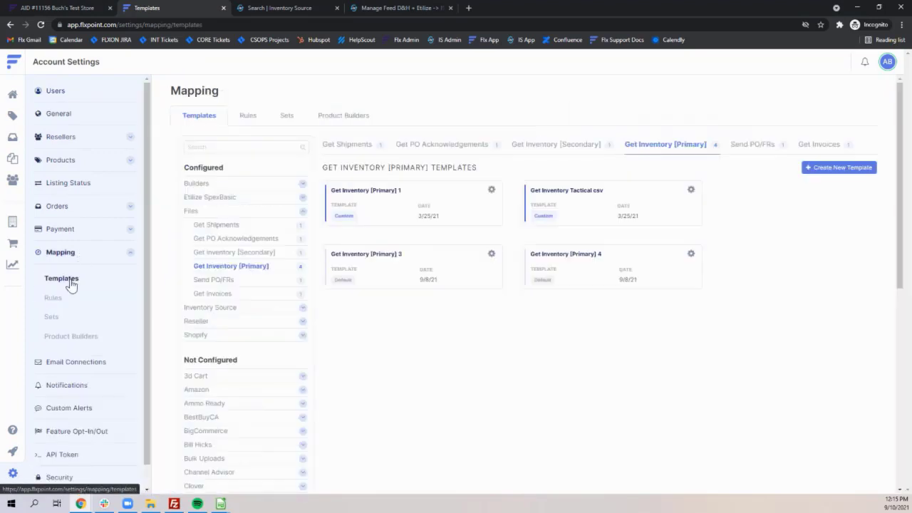
pyautogui.click(302, 211)
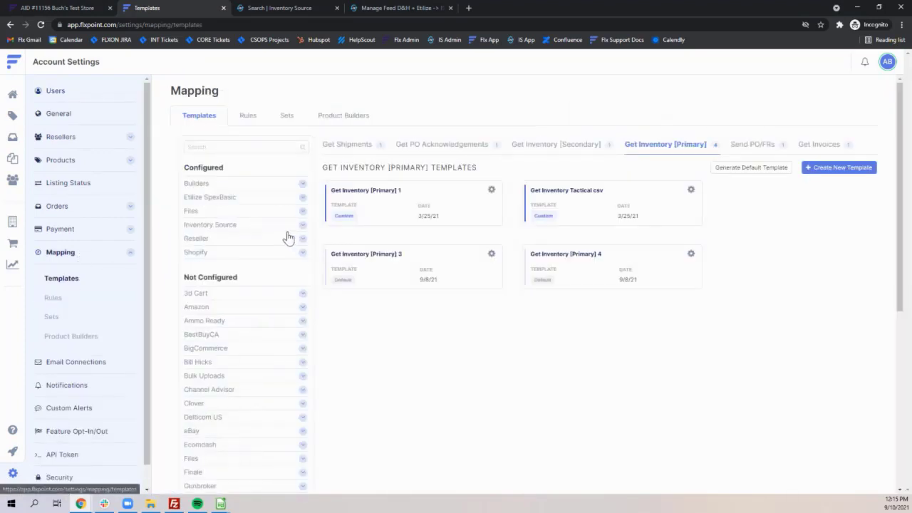
pyautogui.click(302, 184)
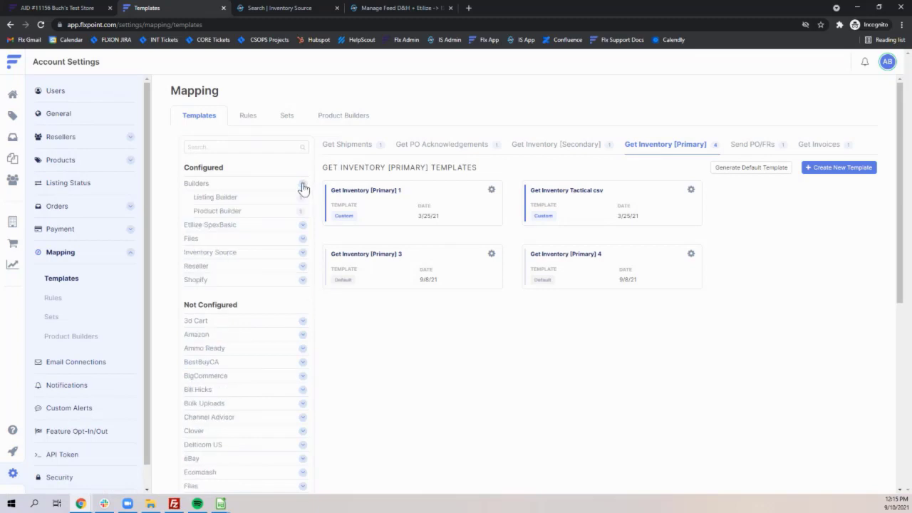
pyautogui.click(241, 198)
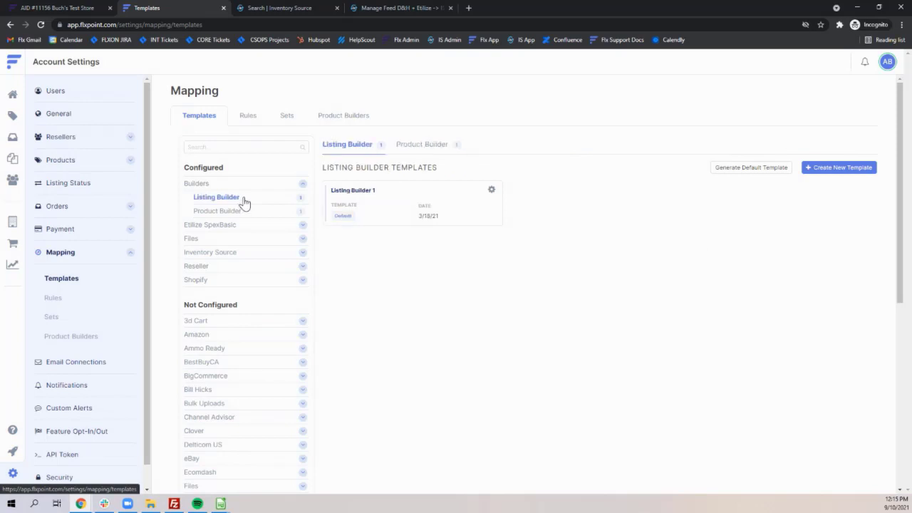
pyautogui.click(491, 191)
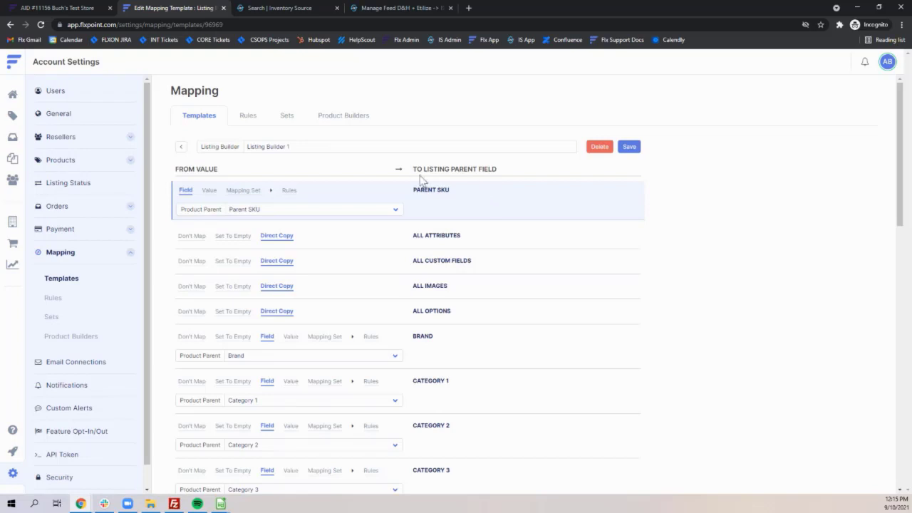
# Map the listing parent's Category 1 field through the Category Conversion Gunbroker mapping set, with product parent Category 1 as input
pyautogui.scroll(-2, 399, 181)
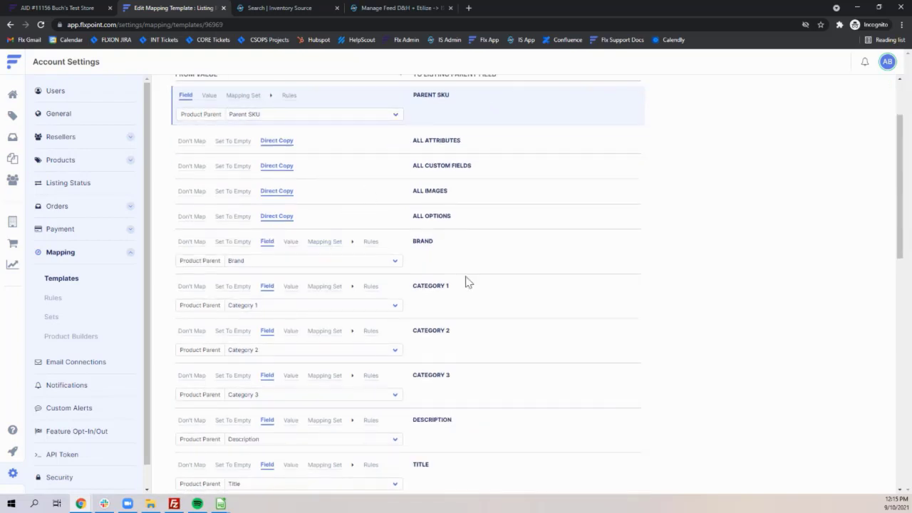
pyautogui.scroll(2, 456, 292)
pyautogui.scroll(-1, 299, 171)
pyautogui.scroll(-3, 420, 268)
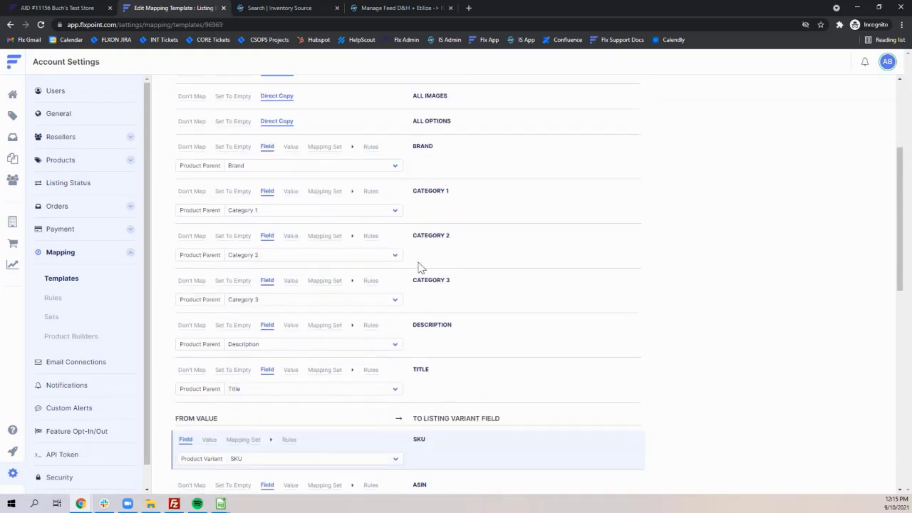
pyautogui.scroll(1, 420, 292)
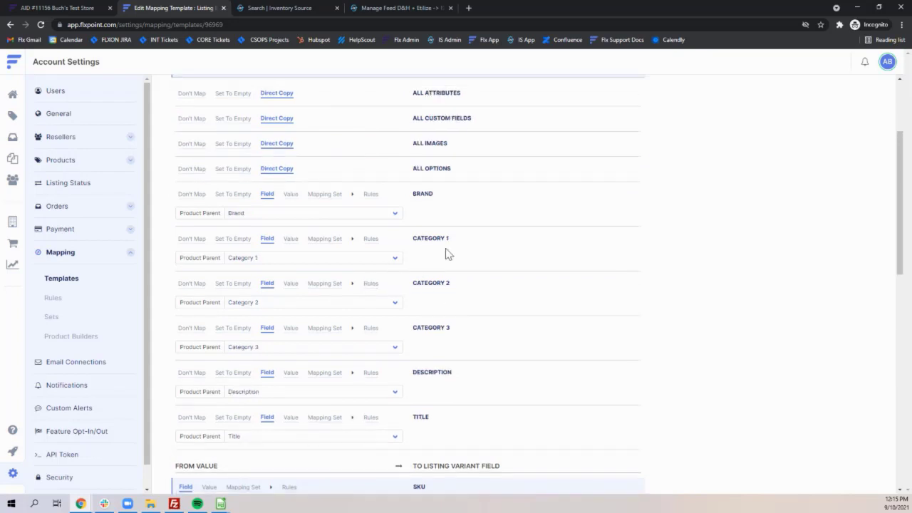
pyautogui.moveTo(413, 238); pyautogui.dragTo(436, 242)
pyautogui.click(487, 247)
pyautogui.click(320, 241)
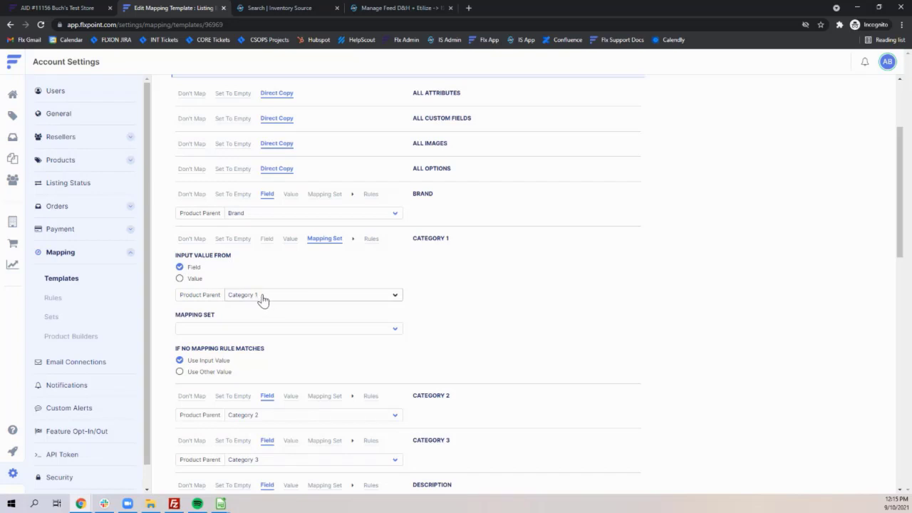
pyautogui.click(257, 332)
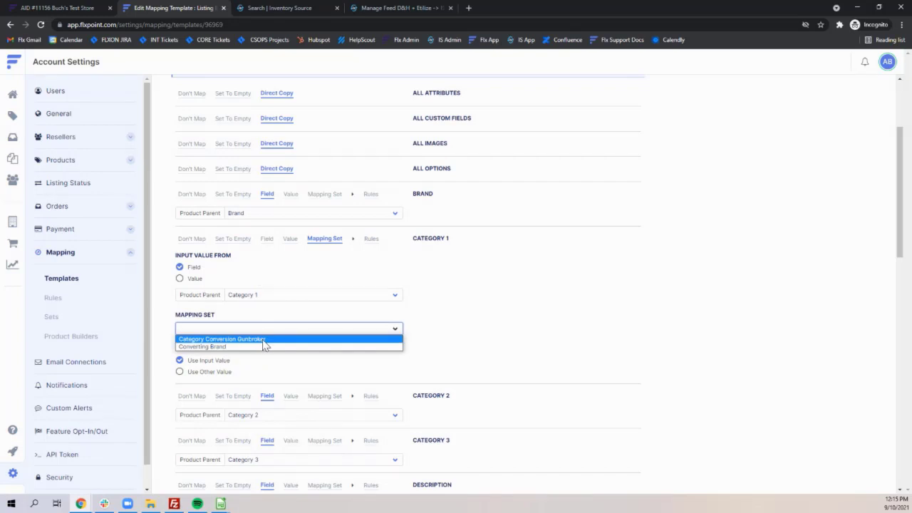
pyautogui.click(268, 339)
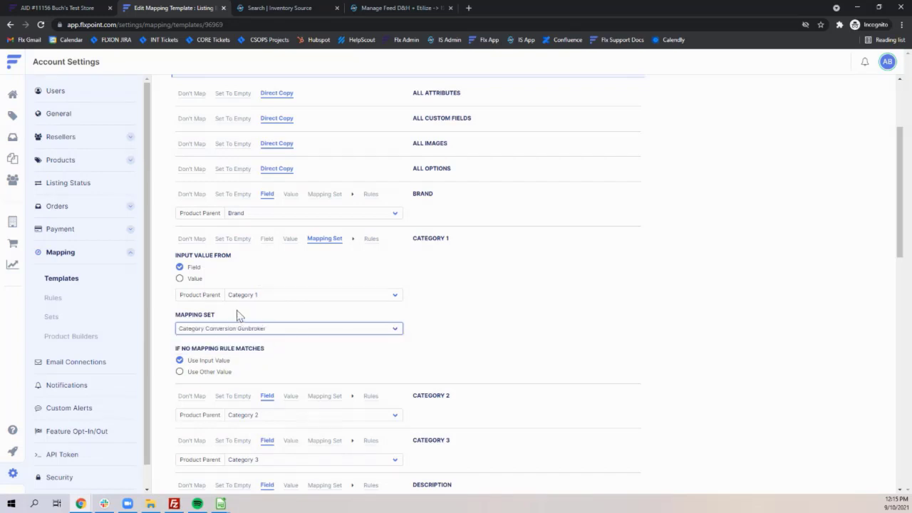